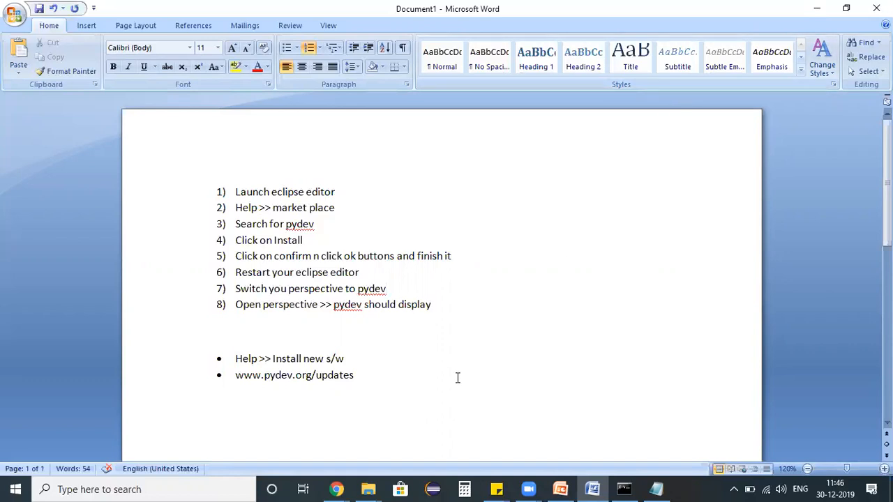
# Switch to Chrome, search the web for "eclipse editor free download" in a new tab, and open the Eclipse downloads page.
pyautogui.moveTo(336, 490)
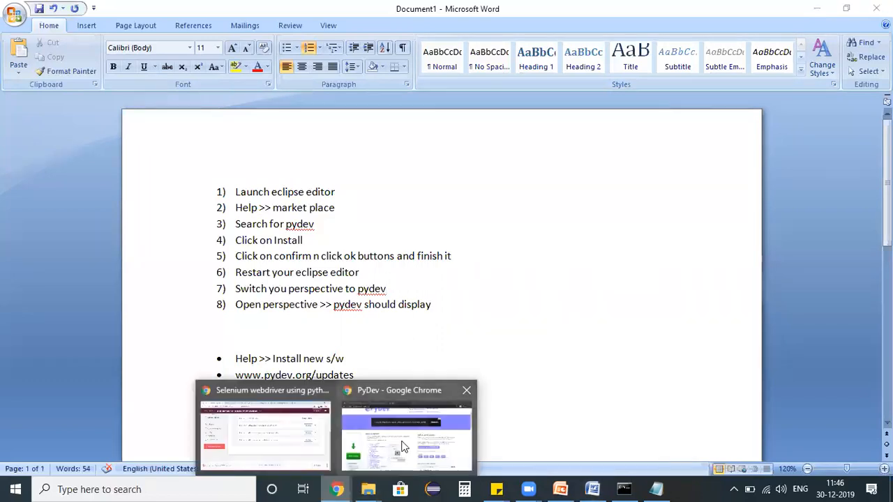
pyautogui.click(408, 441)
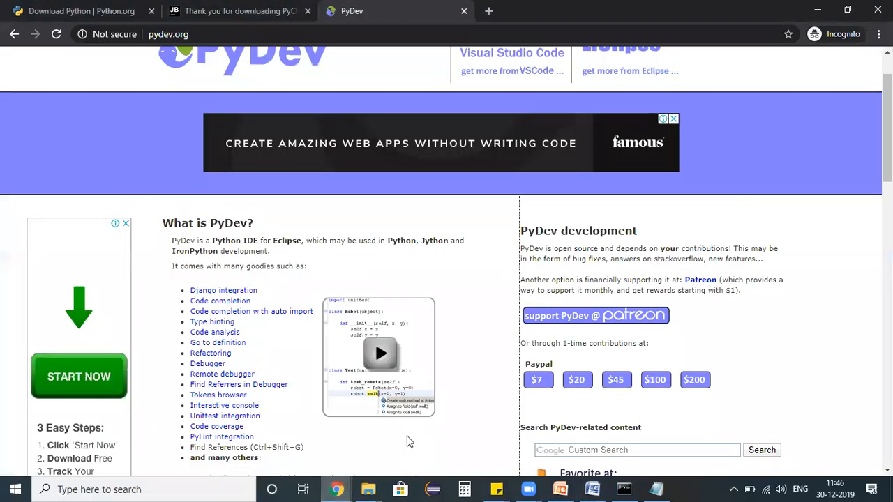
pyautogui.hotkey('ctrl', 't')
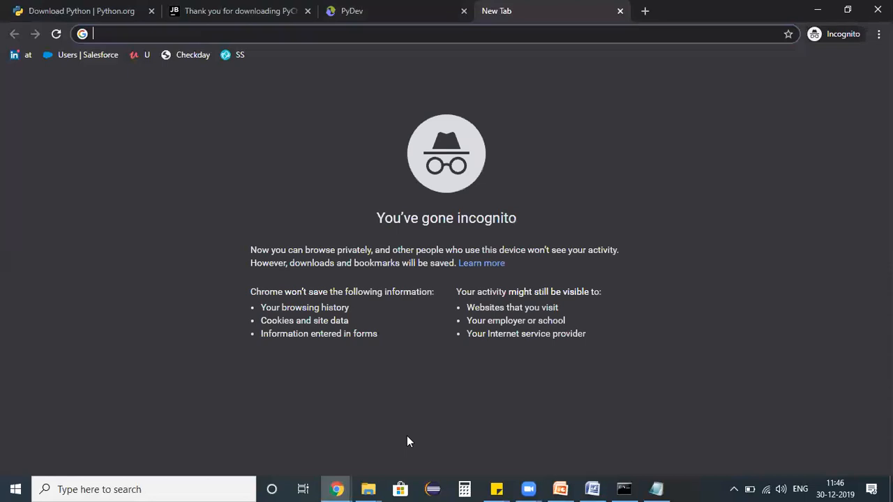
pyautogui.write('eclipse edito')
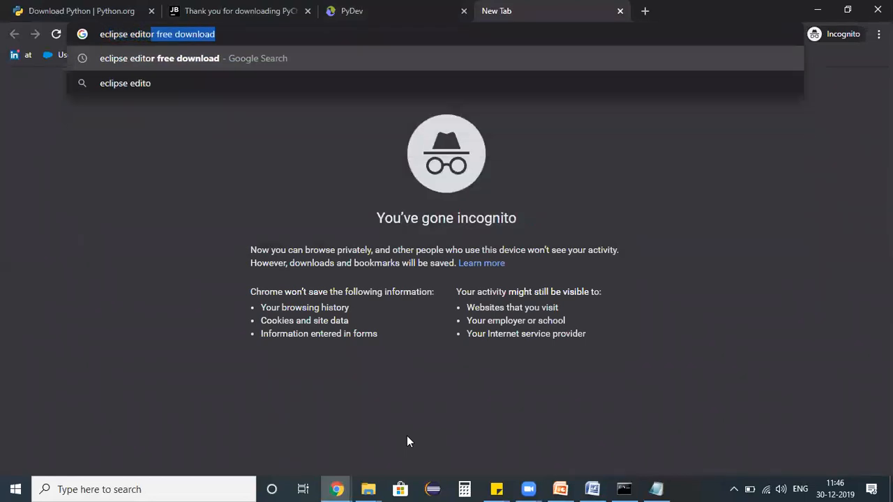
pyautogui.write('r free downloa')
pyautogui.press('Return')
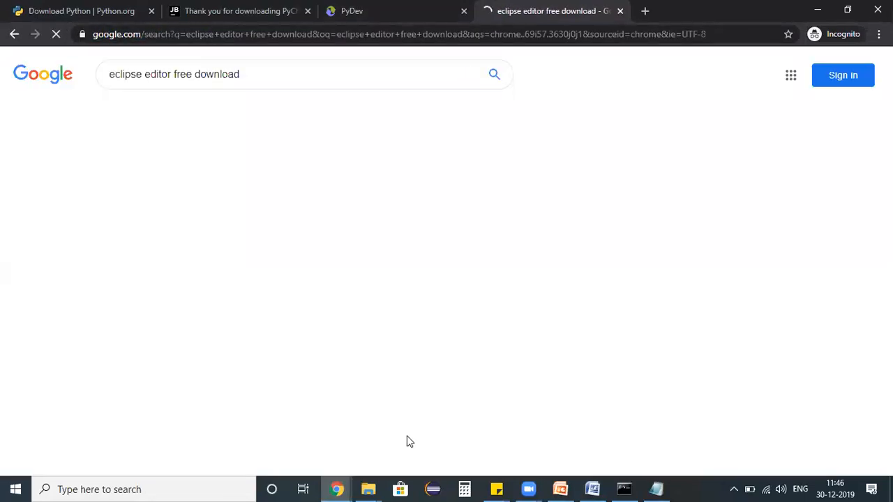
pyautogui.click(250, 169)
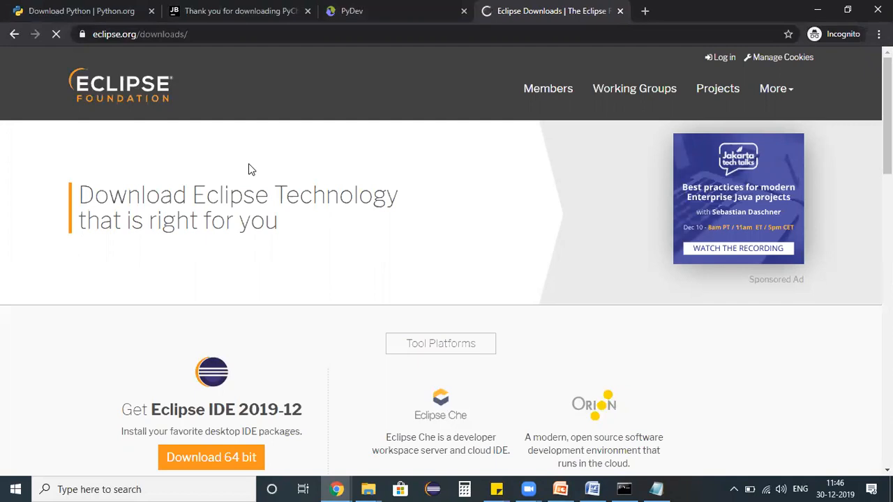
# Launch Eclipse Jee Neon from the desktop and accept the proposed workspace directory.
pyautogui.press('super+d')
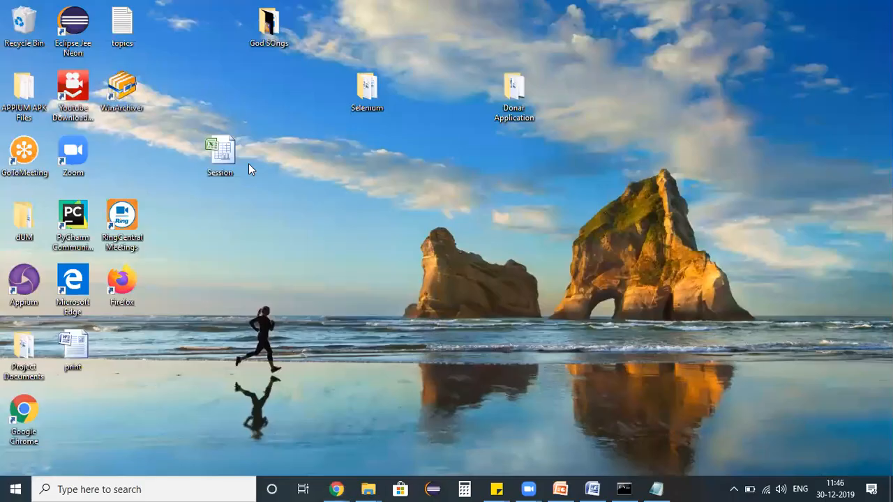
pyautogui.doubleClick(66, 32)
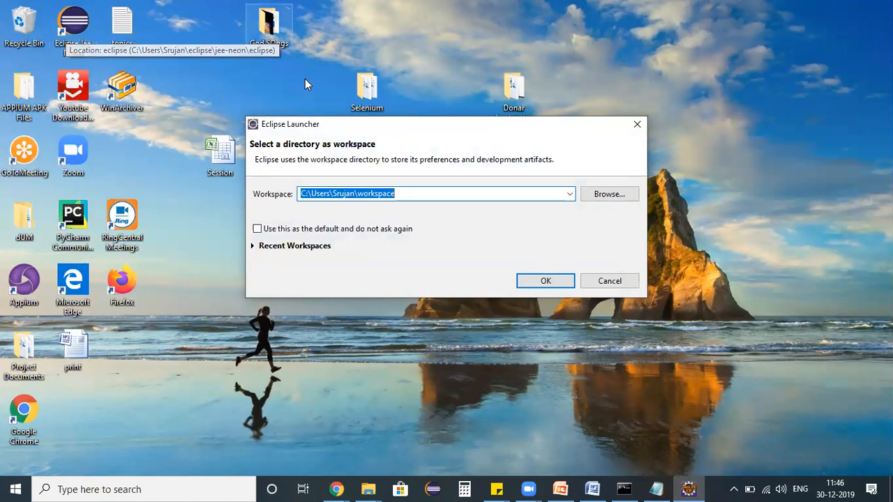
pyautogui.click(544, 282)
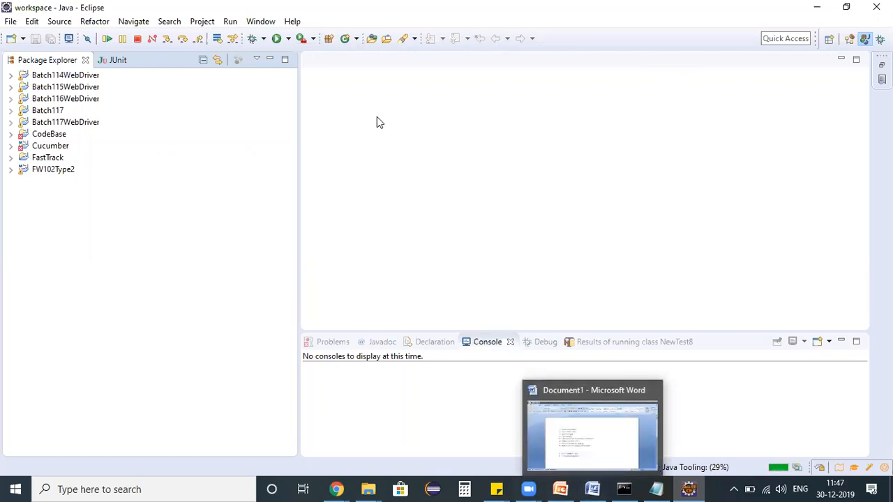
# Check the market place instruction in the Word installation notes, and return to Eclipse.
pyautogui.click(592, 489)
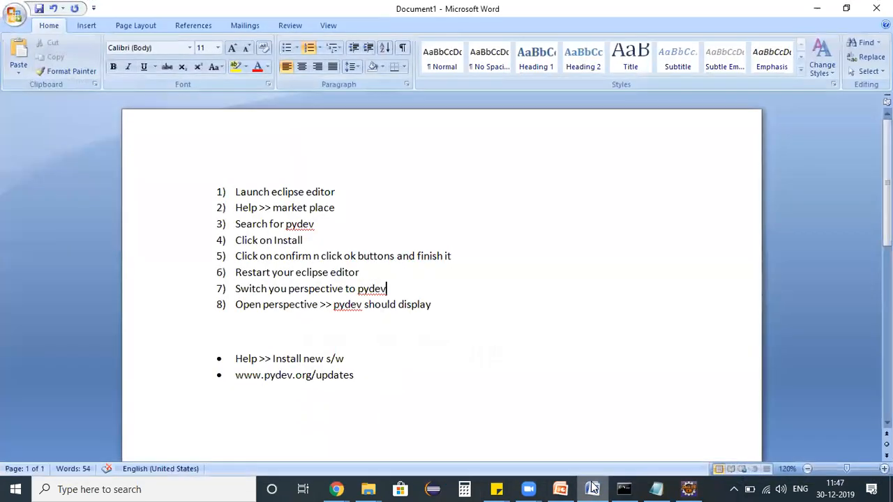
pyautogui.click(351, 210)
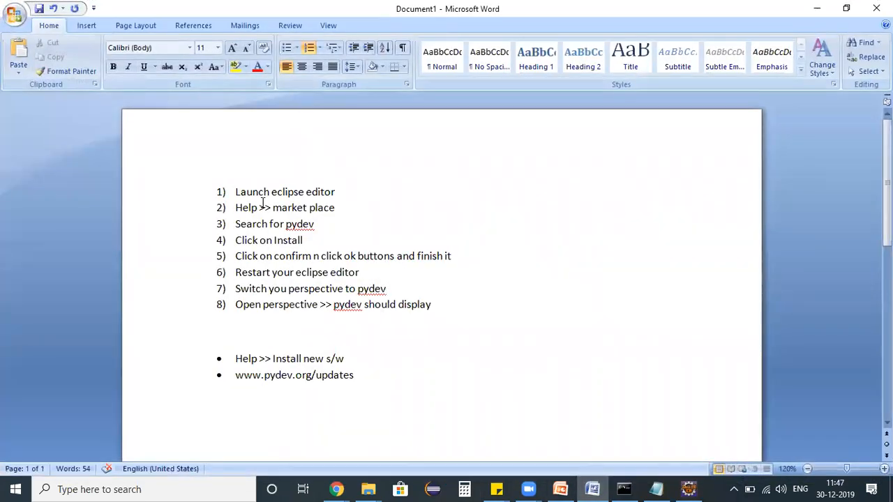
pyautogui.click(689, 489)
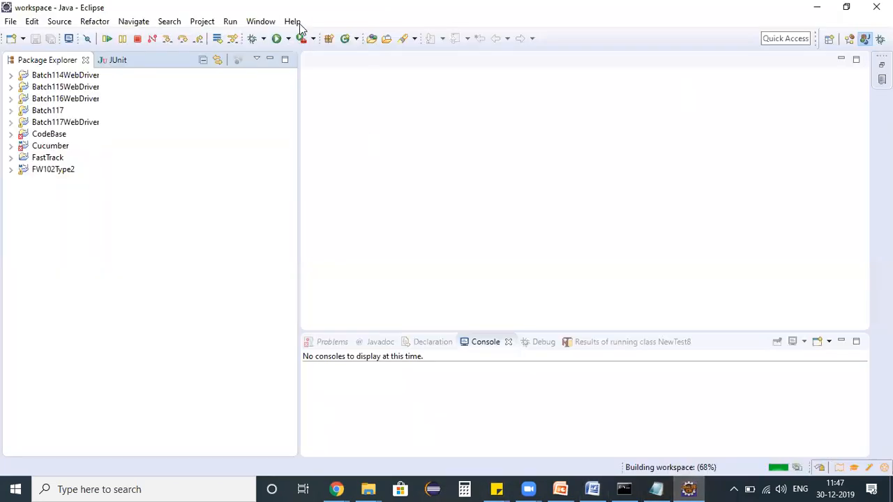
# Open the Eclipse Marketplace and search it for "pydev".
pyautogui.click(293, 21)
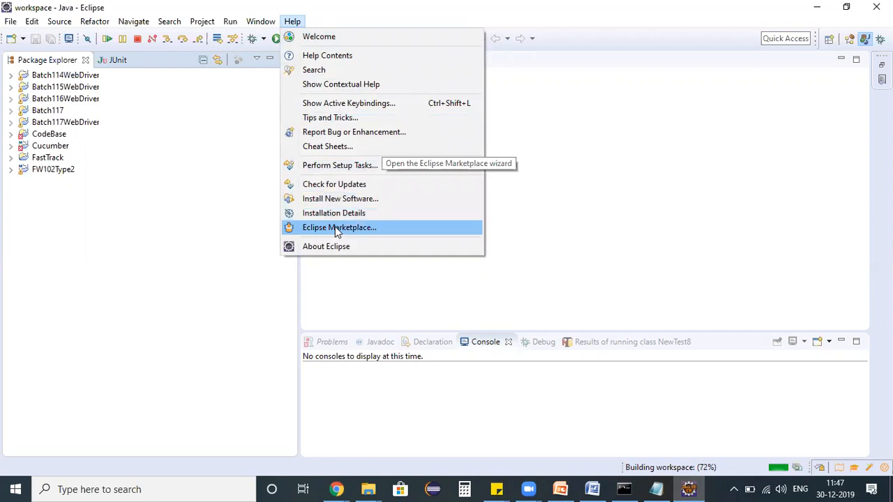
pyautogui.click(335, 231)
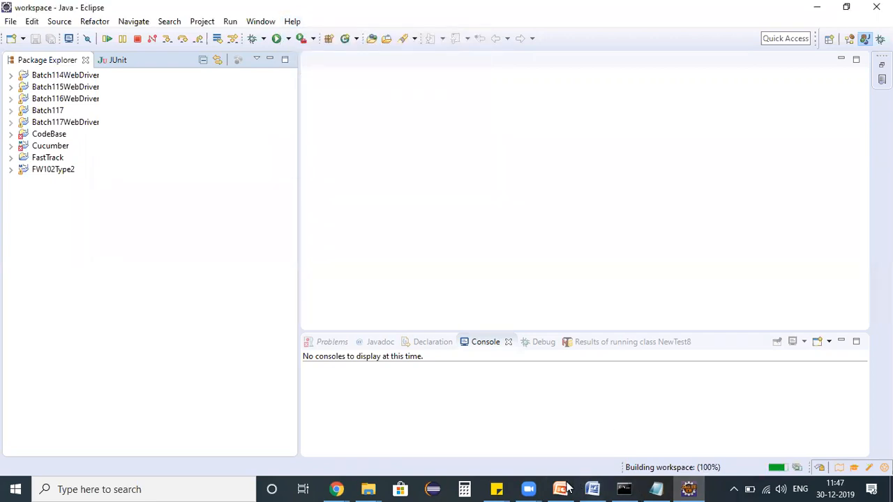
pyautogui.click(592, 489)
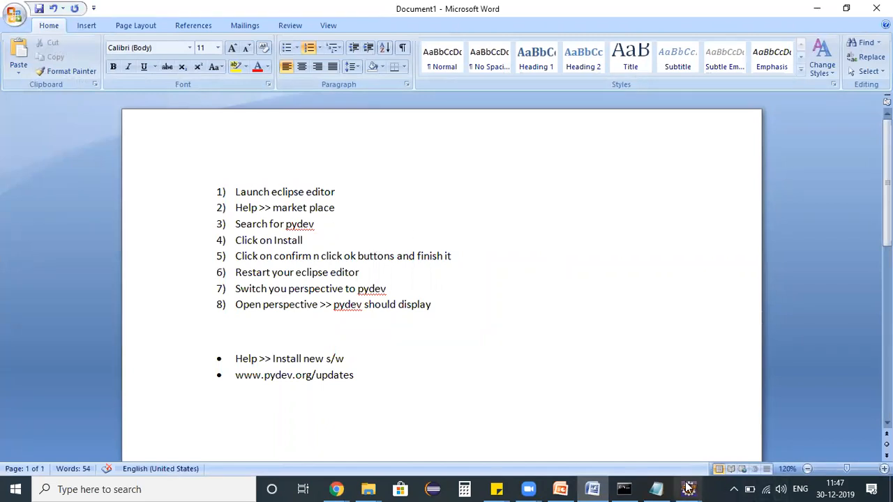
pyautogui.moveTo(688, 489)
pyautogui.click(745, 449)
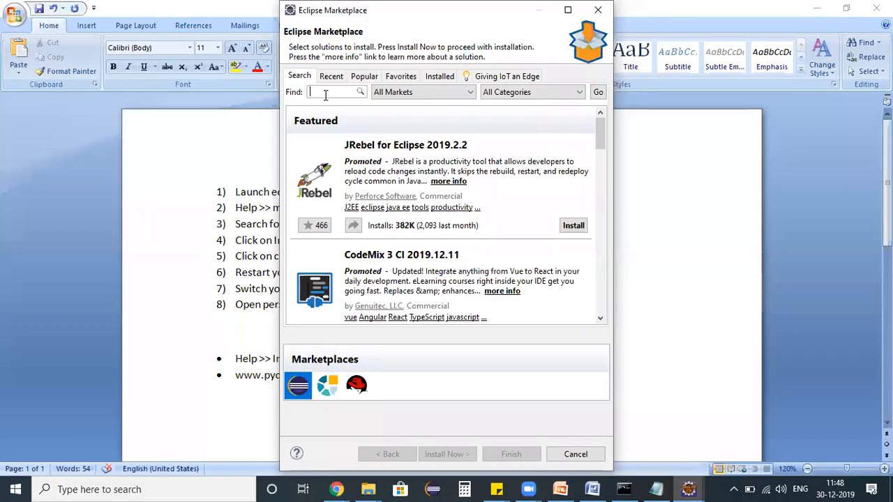
pyautogui.write('pydev')
pyautogui.click(598, 92)
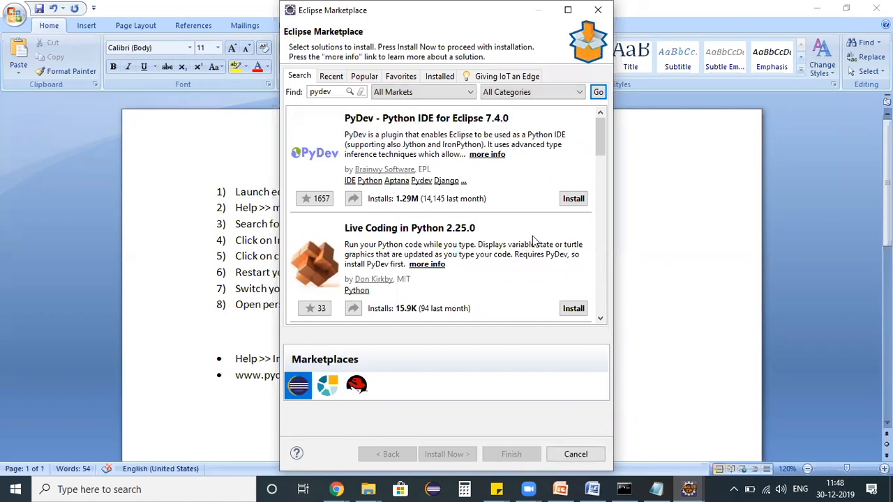
# Install PyDev - Python IDE for Eclipse 7.4.0 with its preselected features, accepting the license agreements.
pyautogui.click(574, 203)
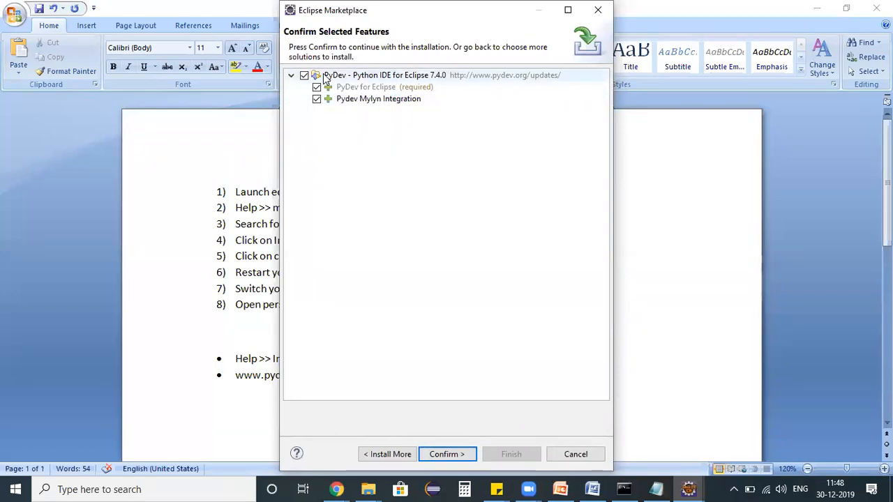
pyautogui.click(454, 456)
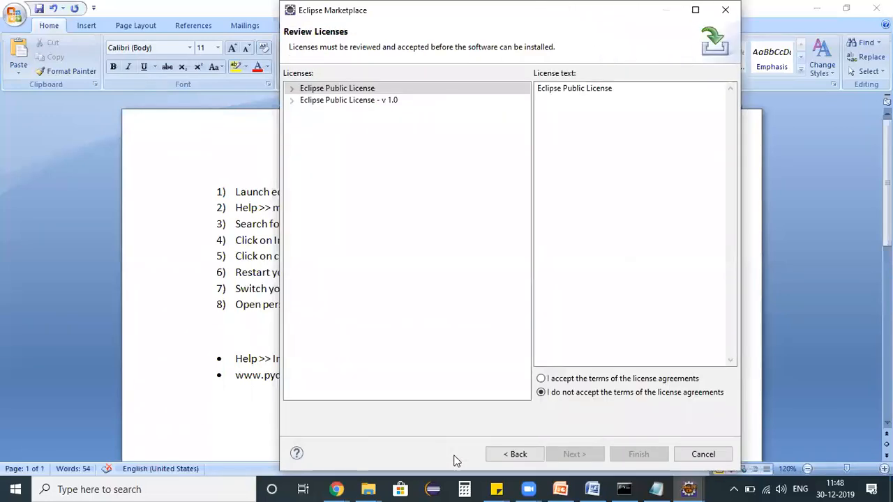
pyautogui.click(630, 379)
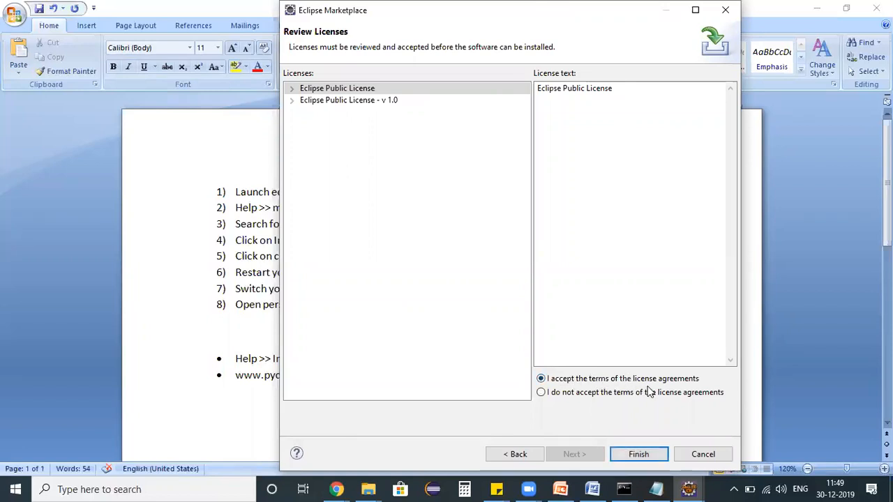
pyautogui.click(639, 454)
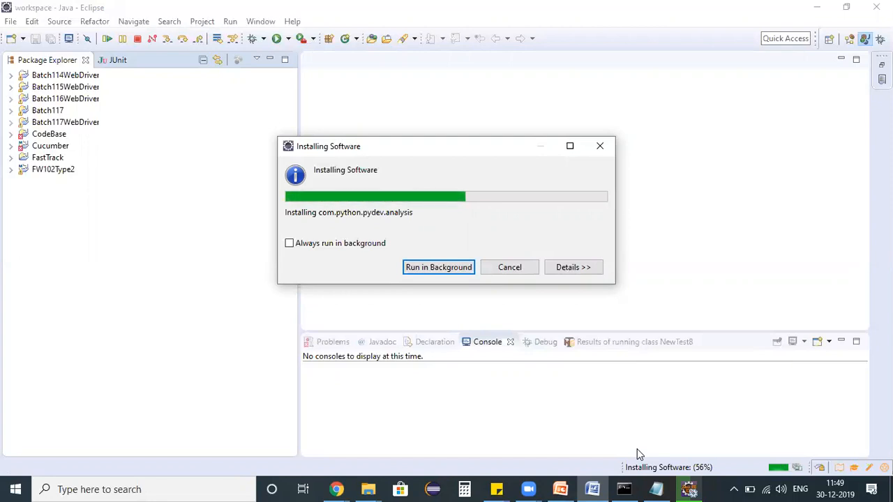
# Review the market place and pydev search instructions in the Word installation notes.
pyautogui.click(591, 489)
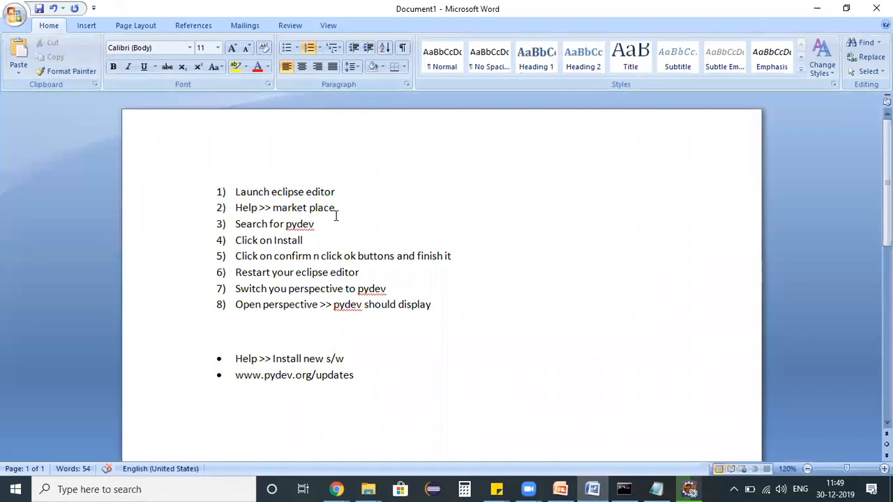
pyautogui.click(237, 208)
pyautogui.click(327, 234)
pyautogui.click(315, 224)
pyautogui.keyDown('shift'); pyautogui.click(240, 224); pyautogui.keyUp('shift')
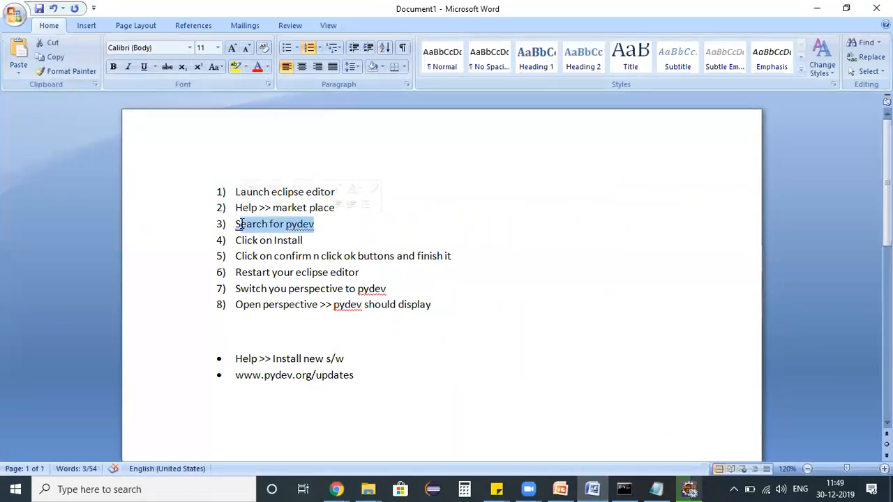
# Return to Eclipse, restart it to apply the software changes, and open the PyDev perspective.
pyautogui.click(688, 489)
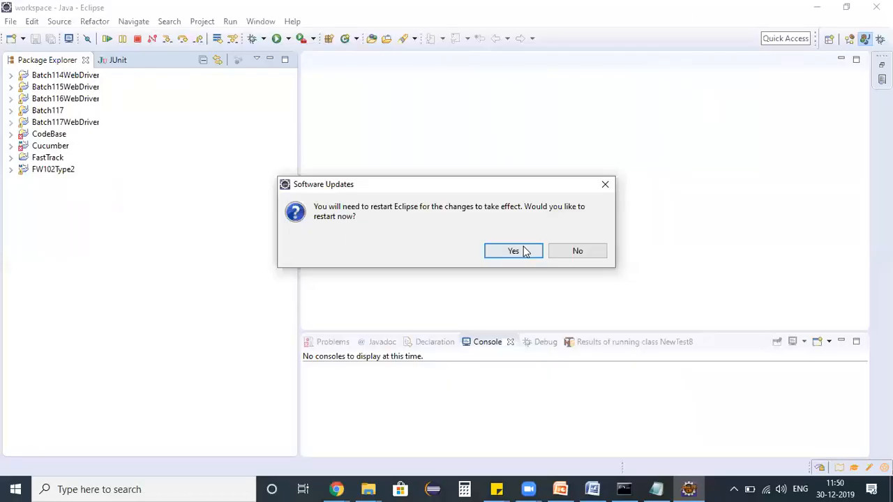
pyautogui.click(520, 249)
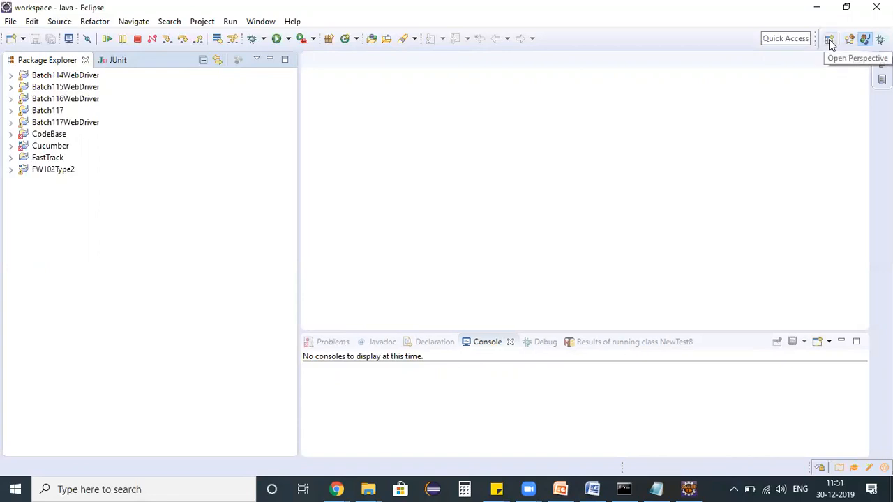
pyautogui.click(830, 40)
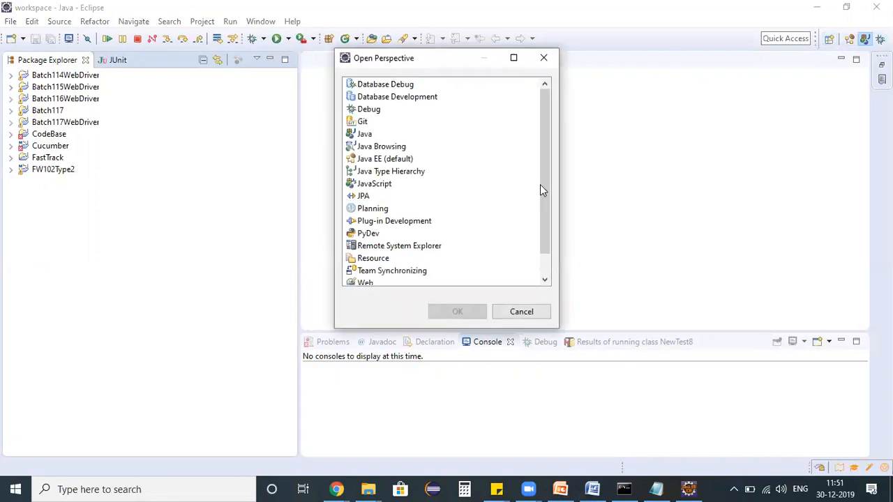
pyautogui.moveTo(541, 193); pyautogui.dragTo(542, 224)
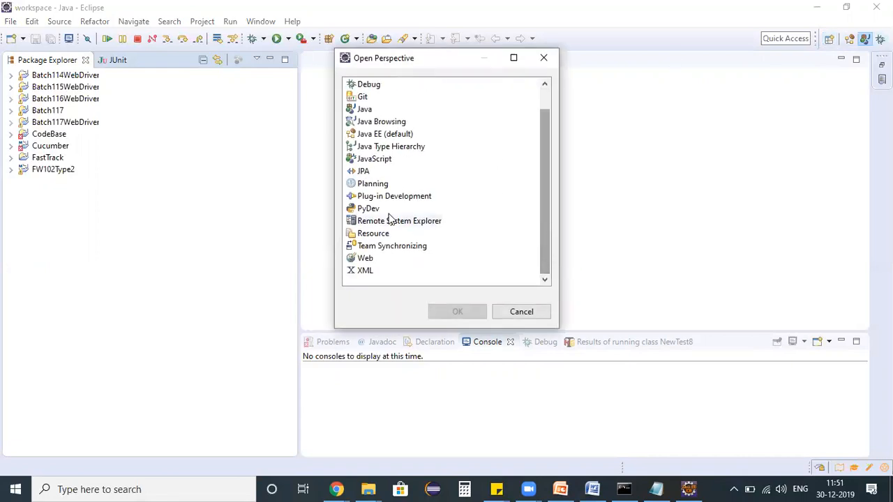
pyautogui.click(361, 209)
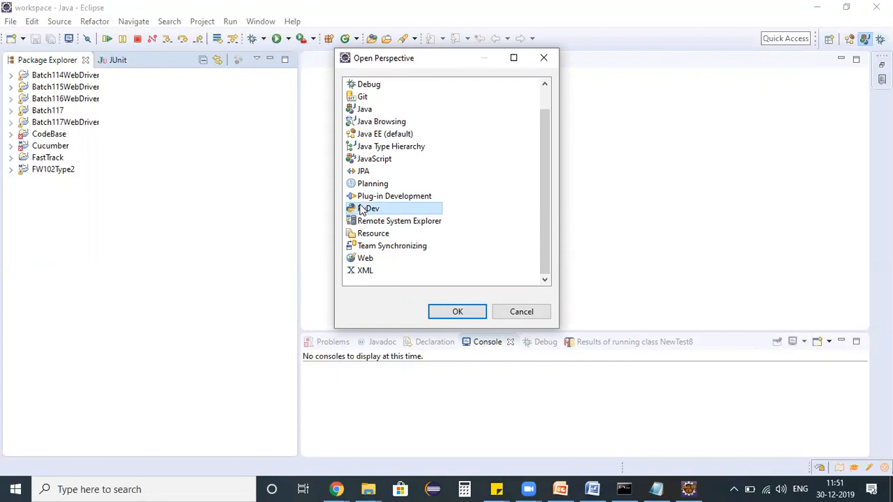
pyautogui.click(464, 315)
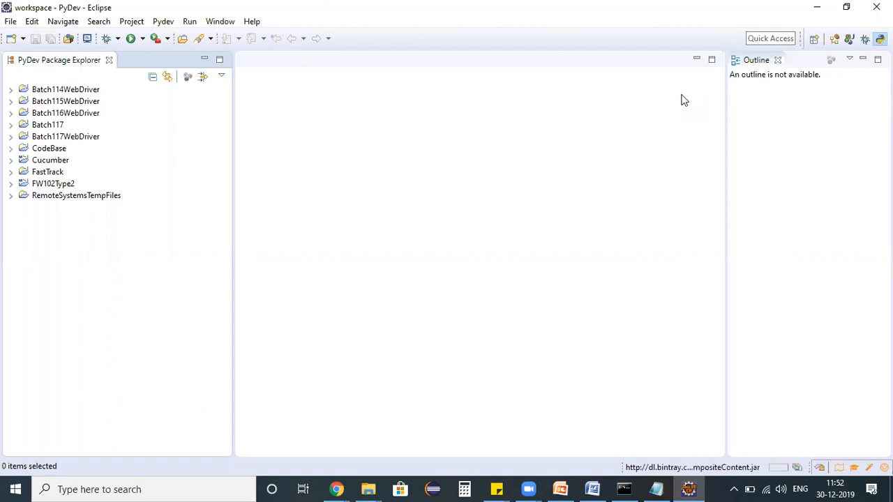
pyautogui.click(252, 22)
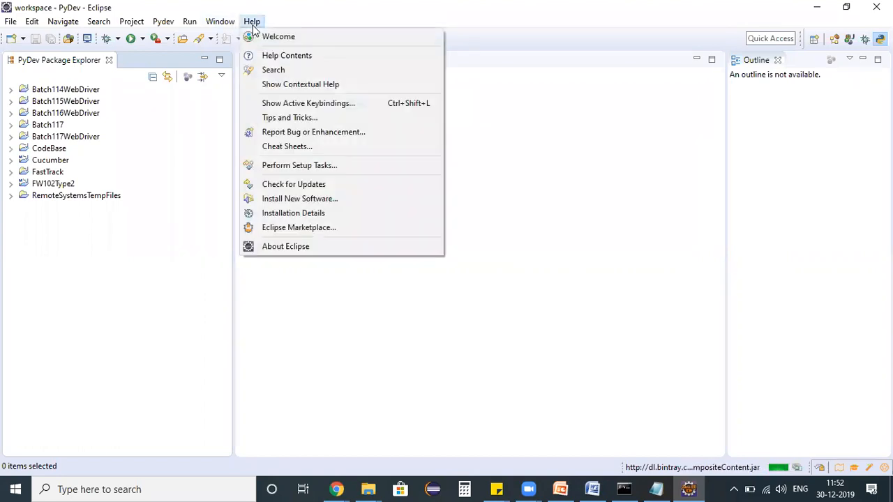
pyautogui.click(305, 198)
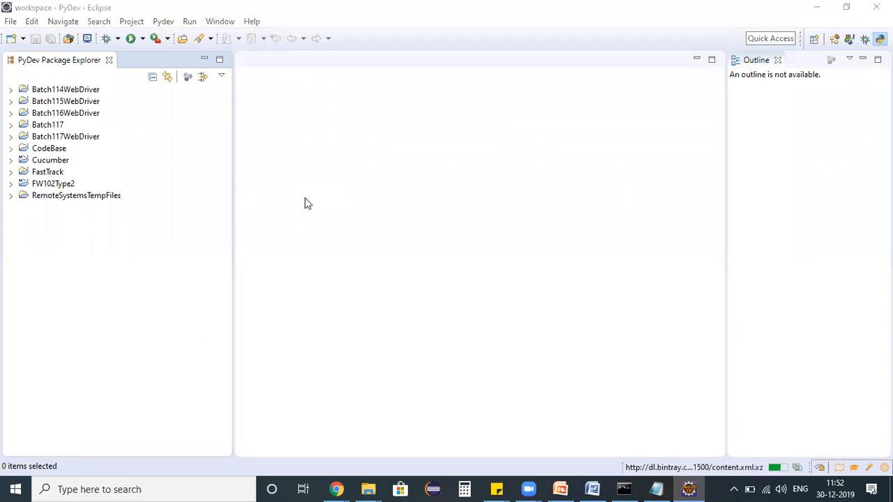
pyautogui.write('pydev')
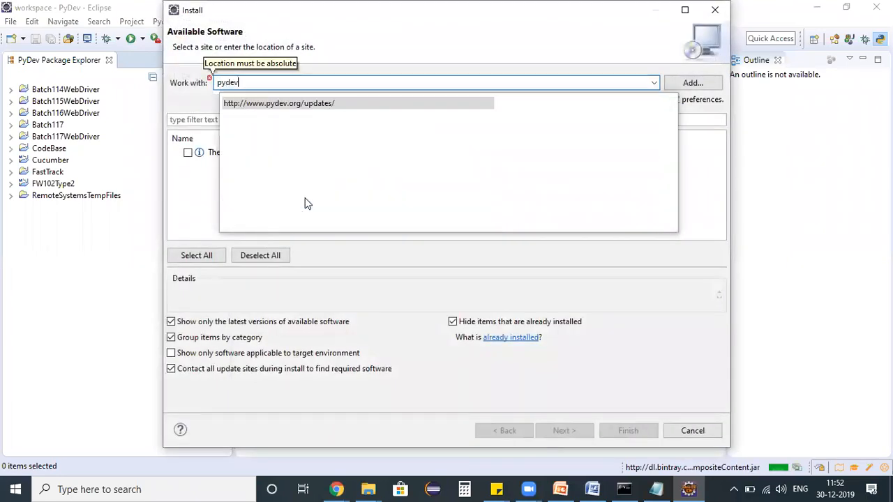
pyautogui.click(289, 103)
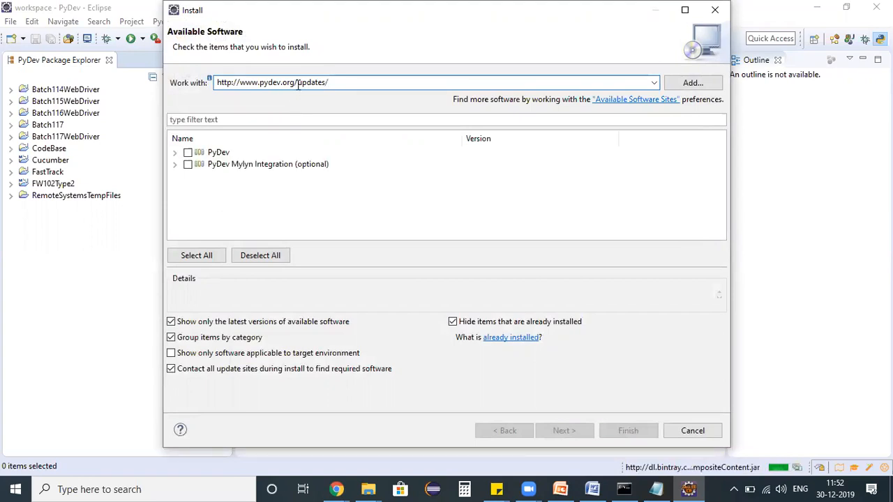
pyautogui.click(188, 152)
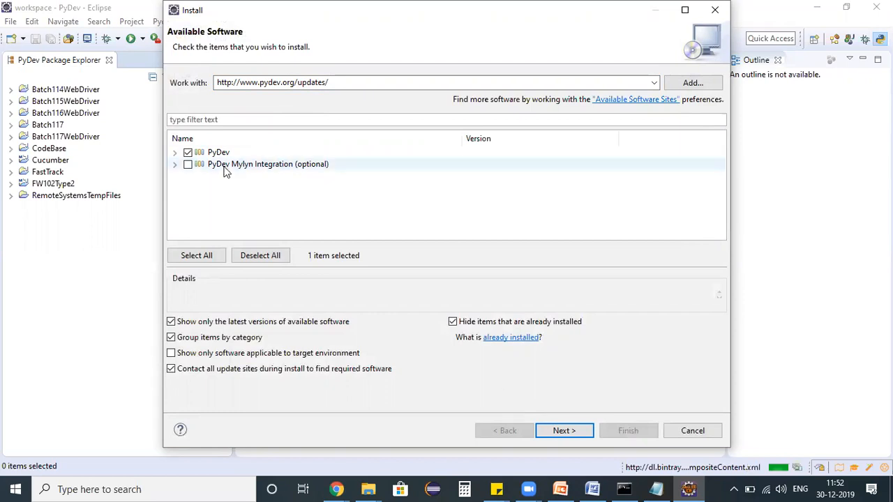
pyautogui.click(562, 430)
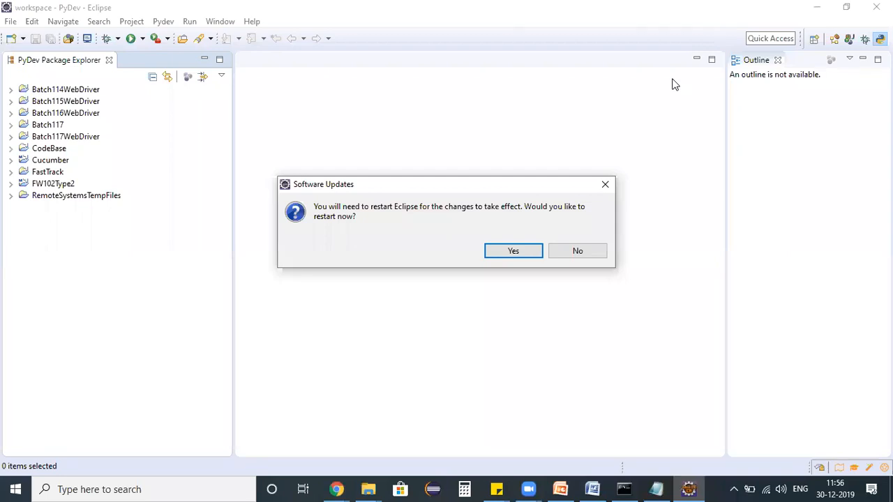
# Restart Eclipse to apply the software updates, and begin a new PyDev project named PythonDemo.
pyautogui.click(511, 254)
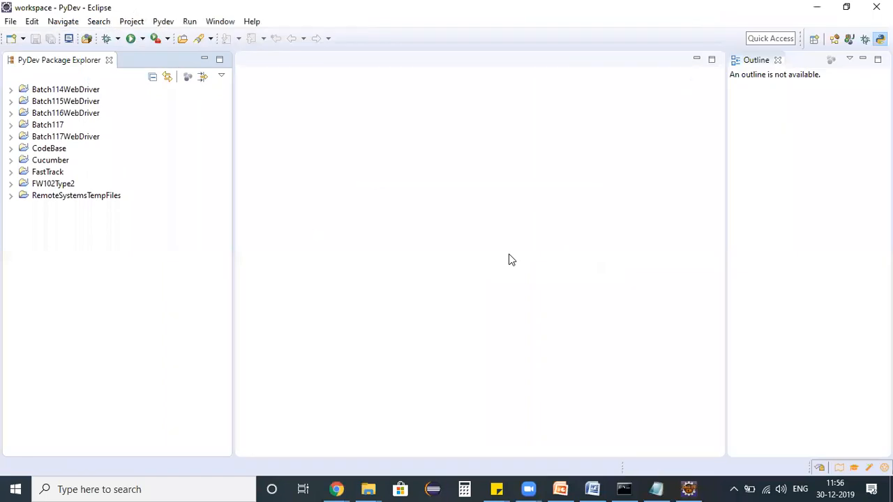
pyautogui.click(10, 21)
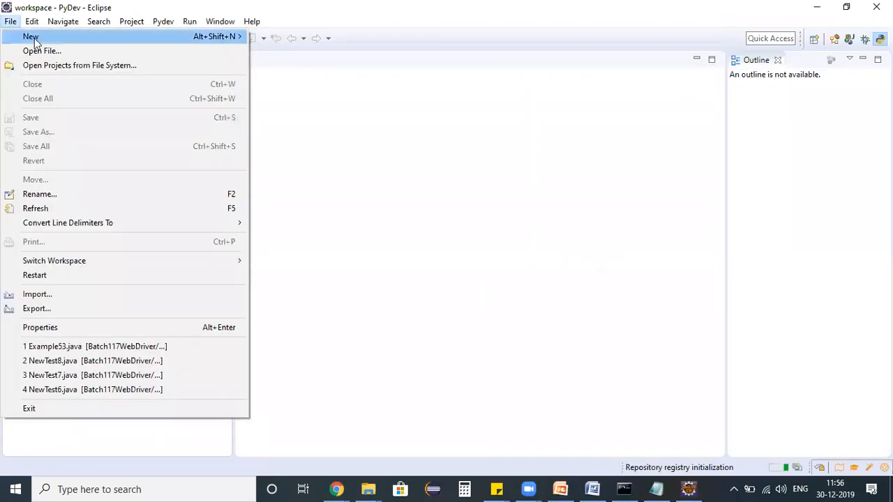
pyautogui.moveTo(34, 42)
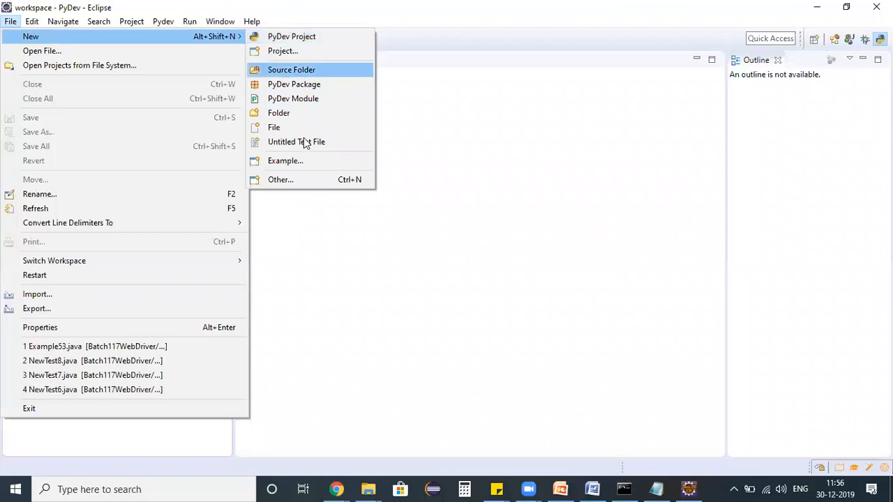
pyautogui.click(306, 39)
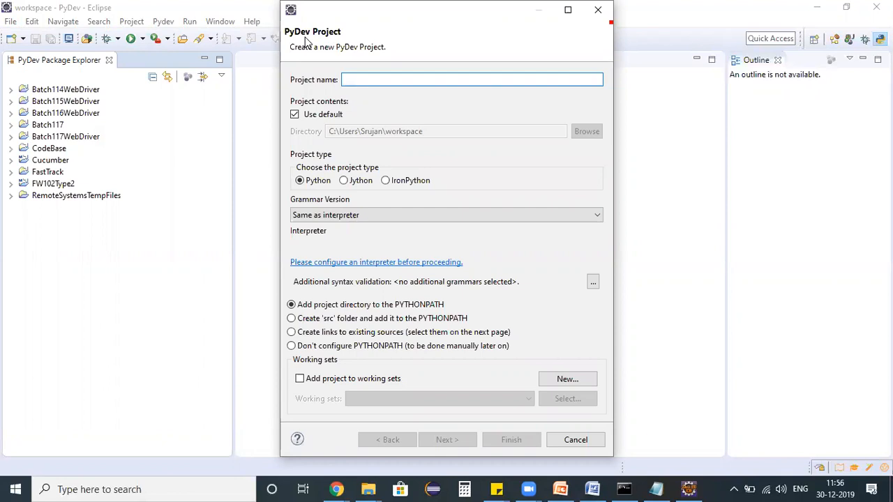
pyautogui.write('PythonDemo')
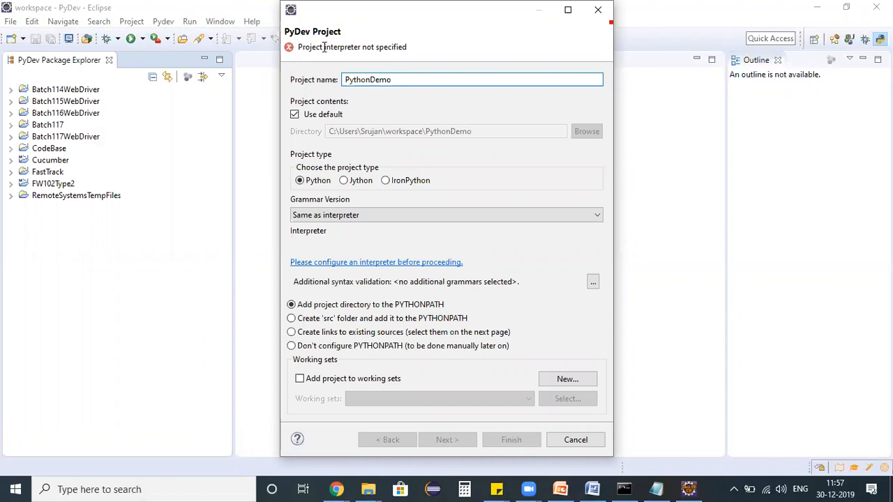
pyautogui.moveTo(323, 49); pyautogui.dragTo(418, 53)
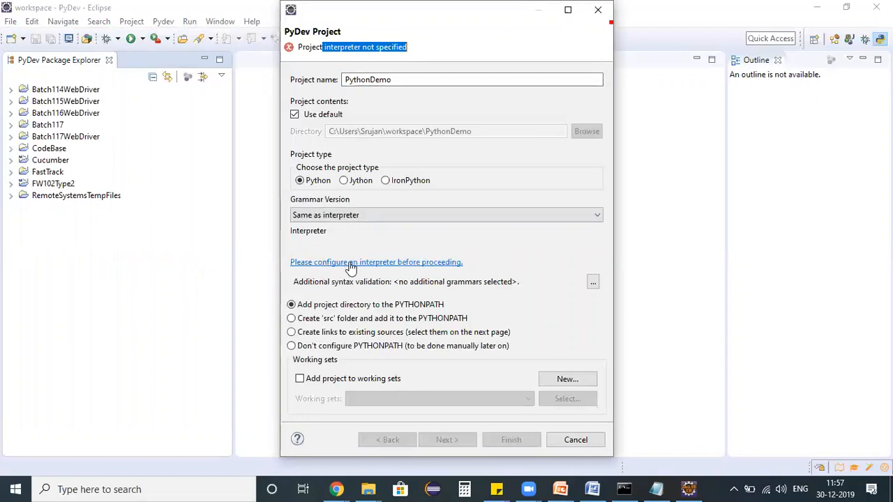
# Choose manual configuration for the project's missing interpreter and start browsing for a Python executable.
pyautogui.click(412, 262)
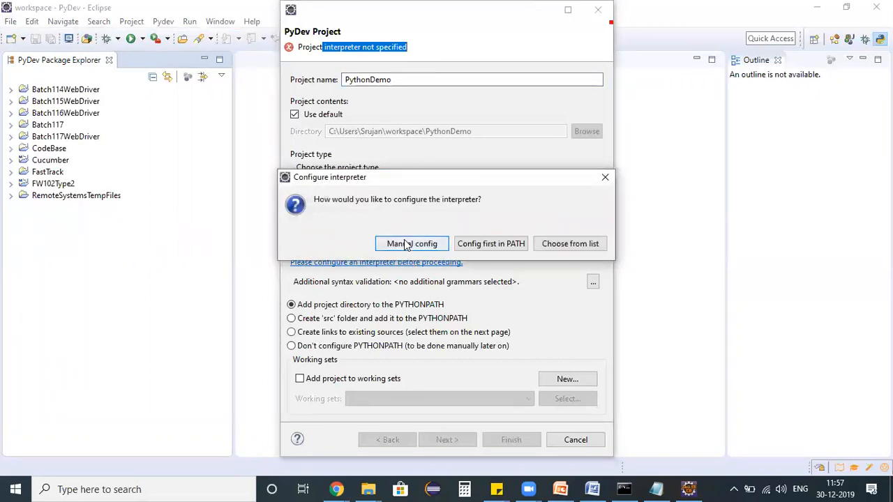
pyautogui.click(409, 246)
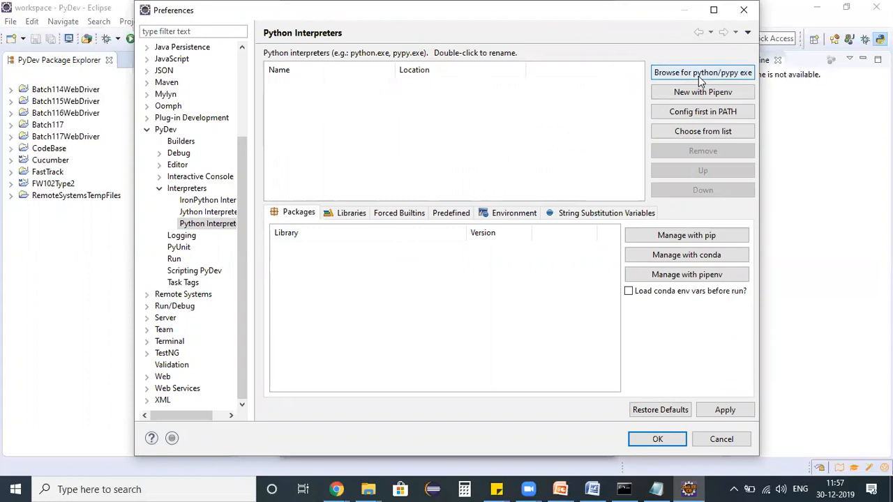
pyautogui.click(735, 74)
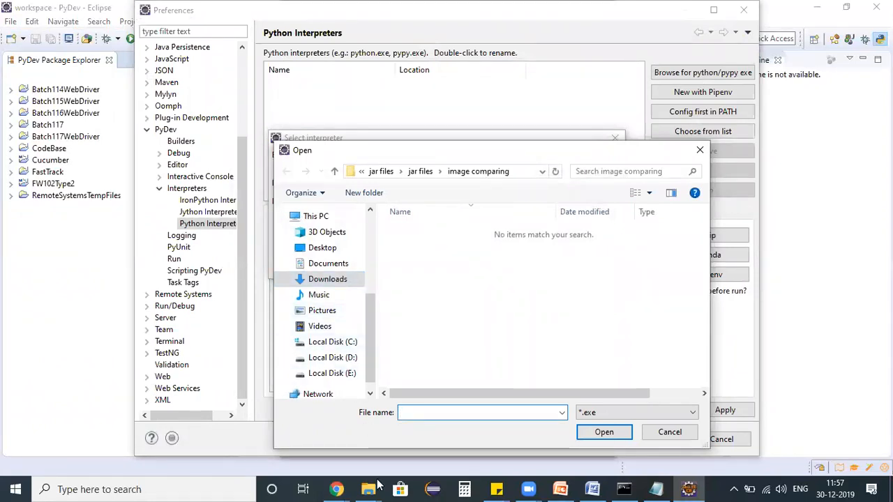
# Copy the Python38-32 folder path from File Explorer and go to that folder in the executable selection dialog.
pyautogui.moveTo(376, 483)
pyautogui.click(447, 428)
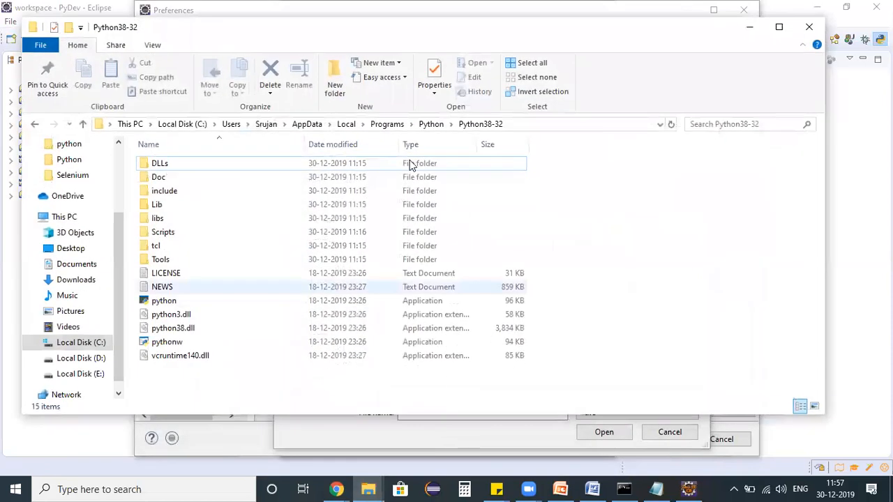
pyautogui.click(563, 125)
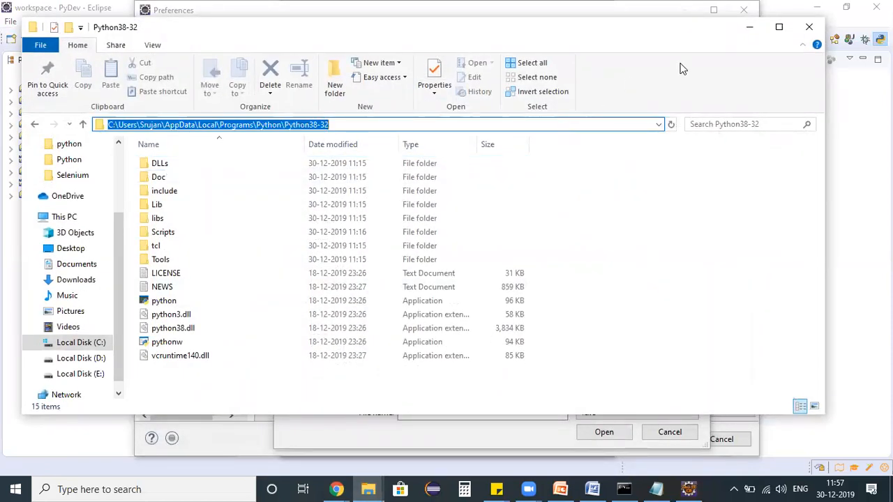
pyautogui.click(750, 27)
pyautogui.click(524, 172)
pyautogui.hotkey('ctrl', 'v')
pyautogui.press('Return')
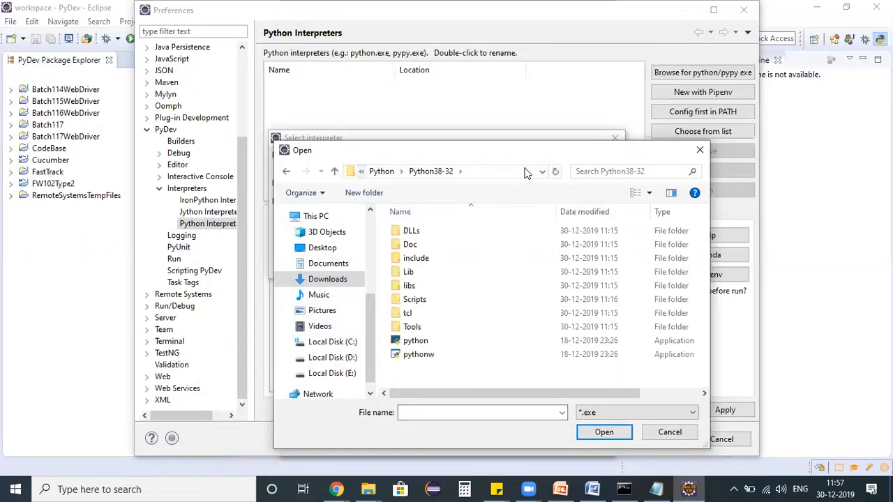
# Add the python application as an interpreter named python, accepting all preselected folders for the SYSTEM pythonpath.
pyautogui.click(421, 344)
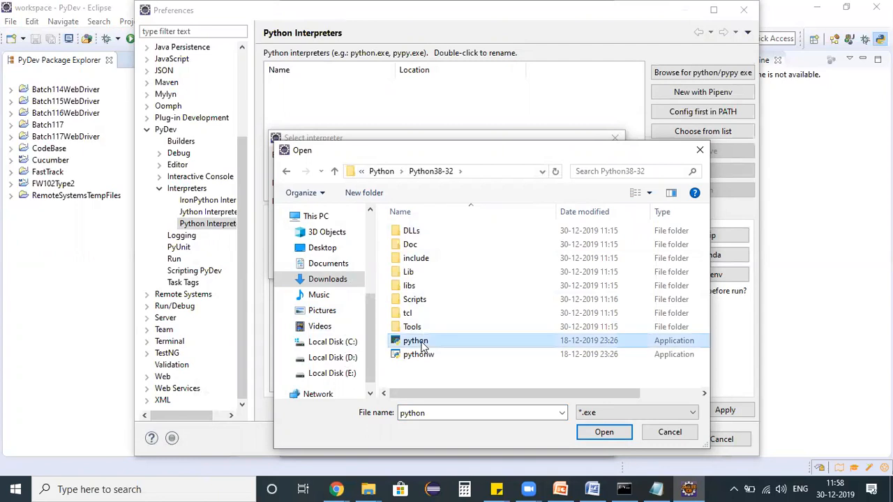
pyautogui.click(614, 429)
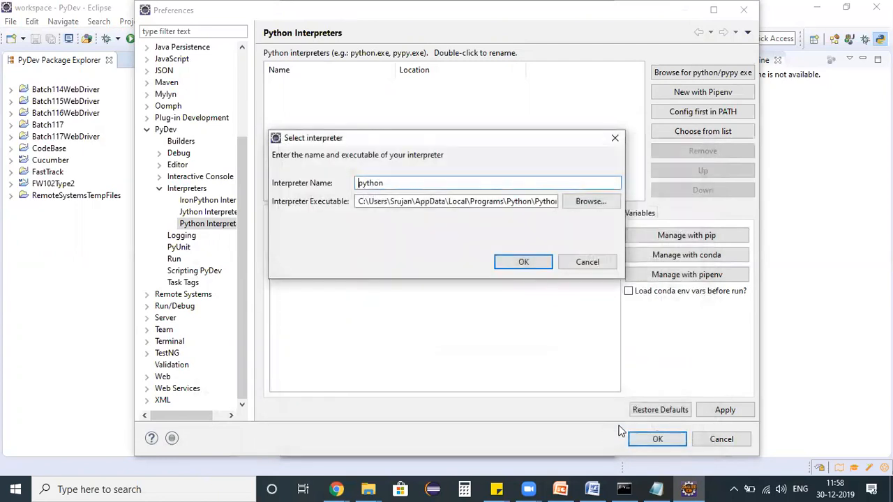
pyautogui.click(529, 263)
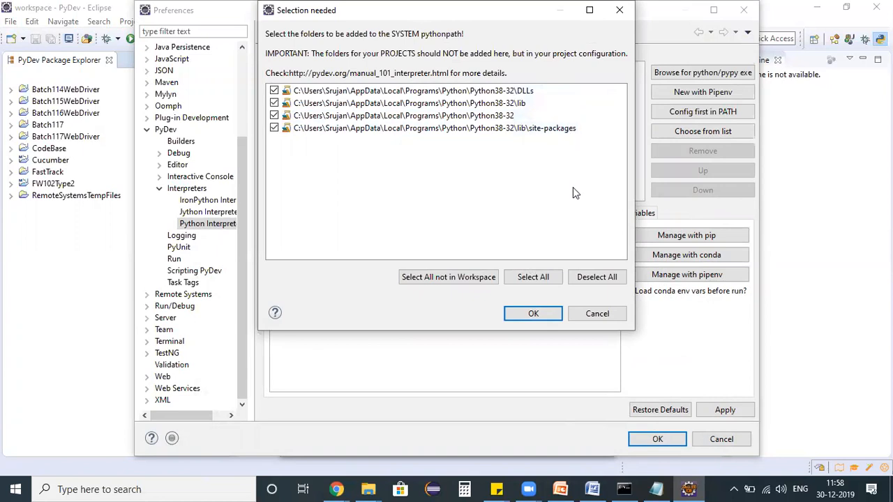
pyautogui.click(534, 315)
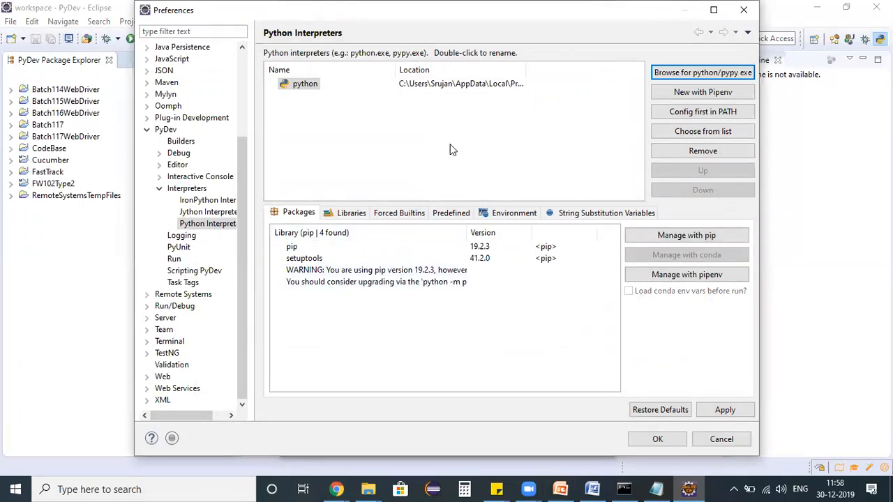
# Apply the Python interpreter preferences and finish creating the PythonDemo project with the default interpreter.
pyautogui.click(343, 84)
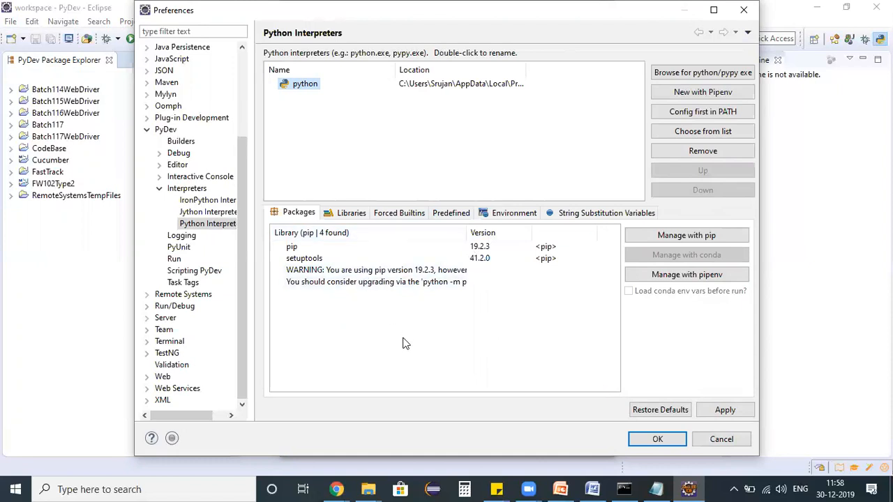
pyautogui.click(728, 411)
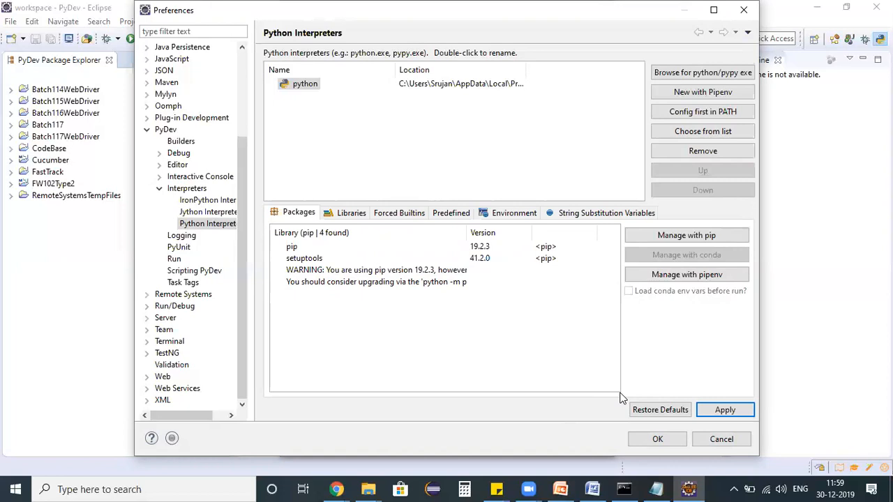
pyautogui.click(658, 441)
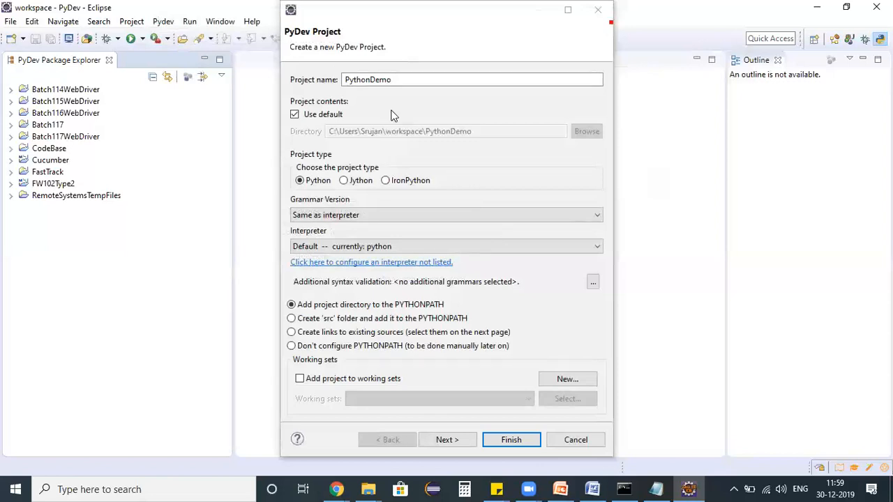
pyautogui.click(511, 440)
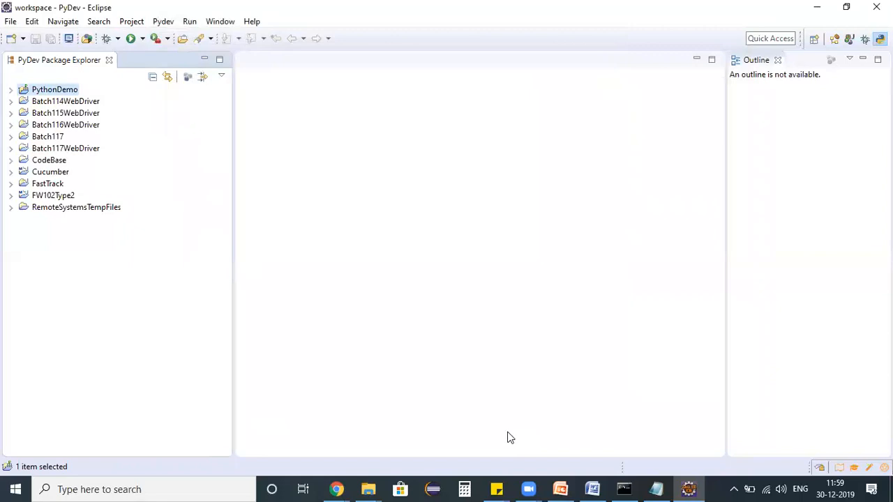
# Expand the PythonDemo project and look through the contents of its python interpreter node.
pyautogui.click(11, 90)
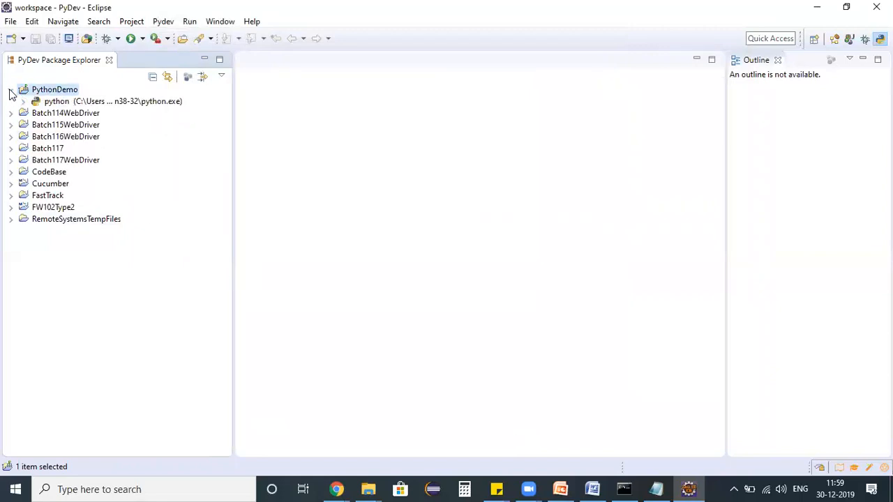
pyautogui.click(24, 102)
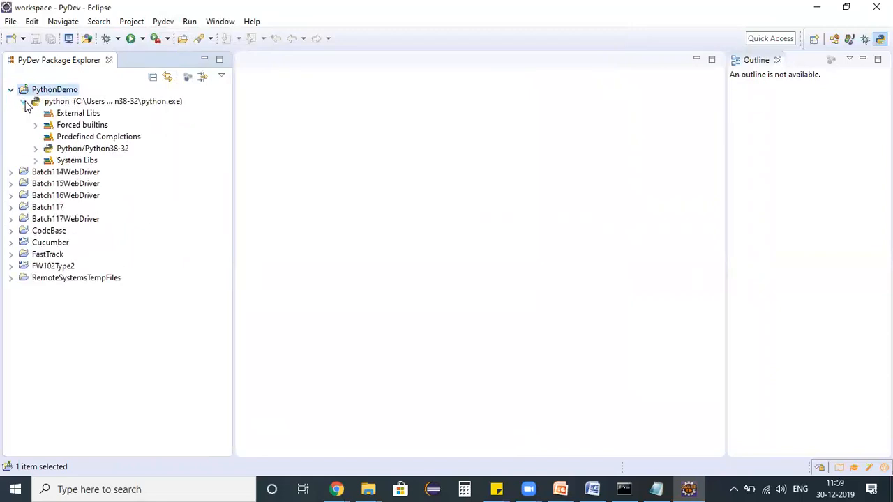
pyautogui.click(24, 102)
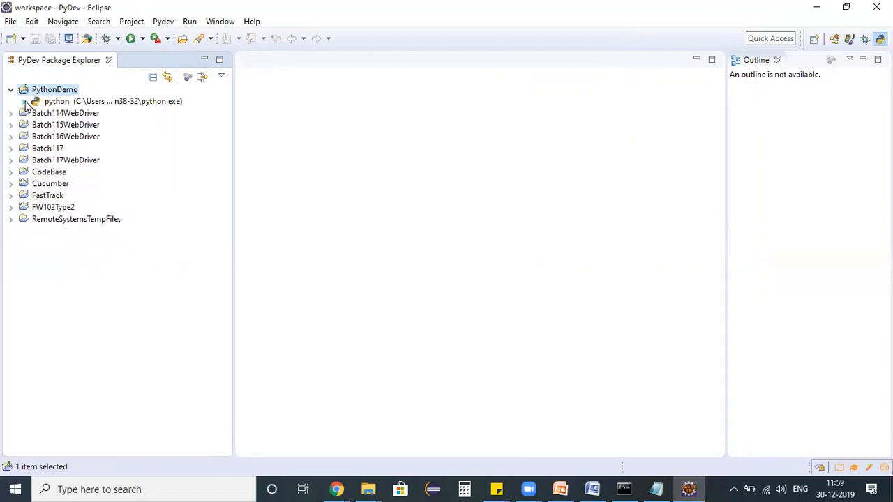